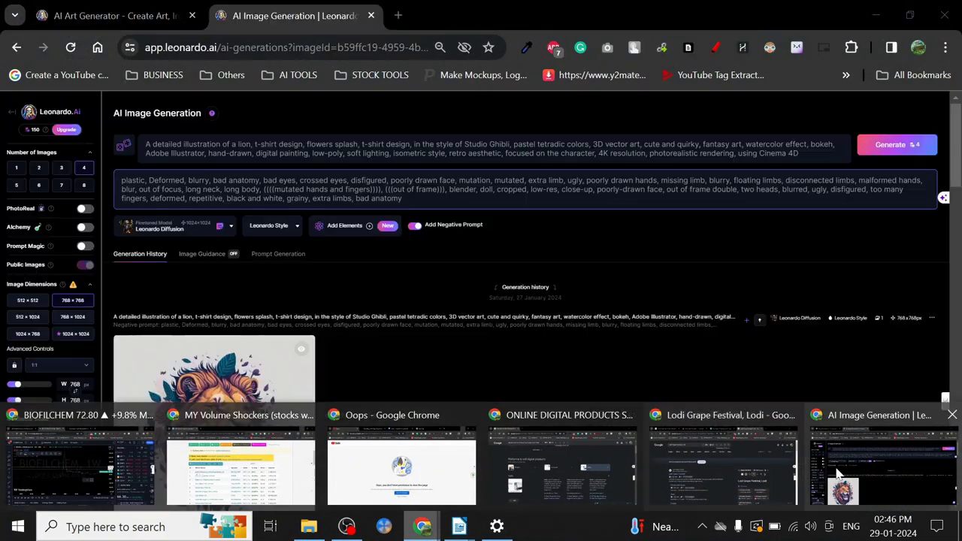
Bring the Leonardo.Ai generation page with the lion t-shirt prompt to the front in Chrome
{"action": "left_click", "coordinate": [837, 475]}
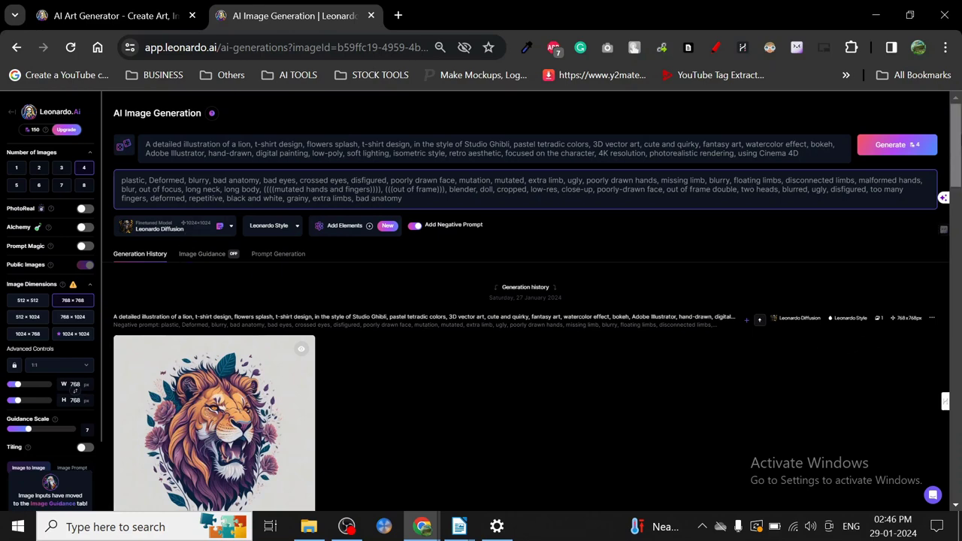
{"action": "mouse_move", "coordinate": [956, 181]}
{"action": "left_mouse_down"}
{"action": "mouse_move", "coordinate": [956, 207]}
{"action": "mouse_move", "coordinate": [956, 150]}
{"action": "mouse_move", "coordinate": [954, 262]}
{"action": "mouse_move", "coordinate": [952, 139]}
{"action": "left_mouse_up"}
{"action": "scroll", "coordinate": [958, 235], "scroll_direction": "down", "scroll_amount": 4}
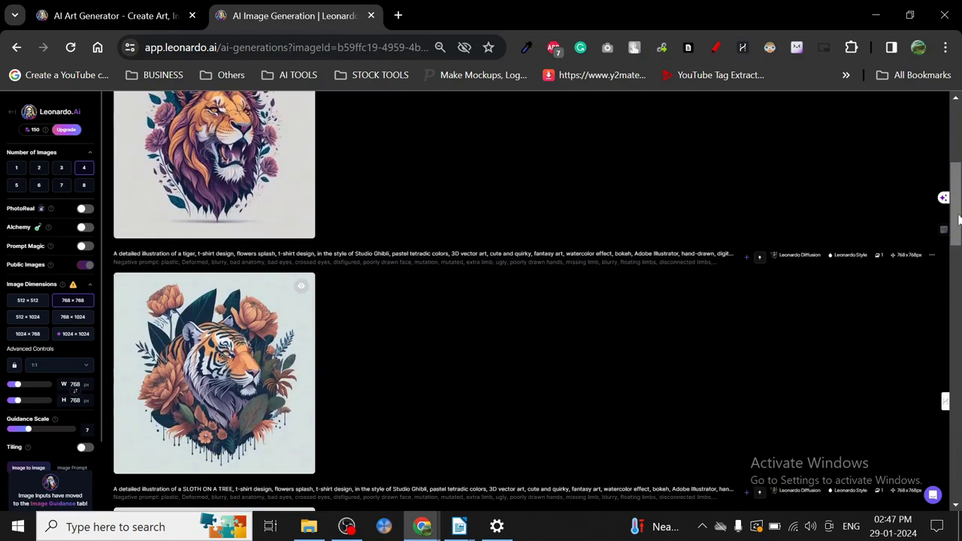
{"action": "scroll", "coordinate": [959, 218], "scroll_direction": "down", "scroll_amount": 3}
{"action": "scroll", "coordinate": [960, 218], "scroll_direction": "down", "scroll_amount": 3}
{"action": "scroll", "coordinate": [959, 218], "scroll_direction": "up", "scroll_amount": 10}
{"action": "scroll", "coordinate": [960, 218], "scroll_direction": "up", "scroll_amount": 2}
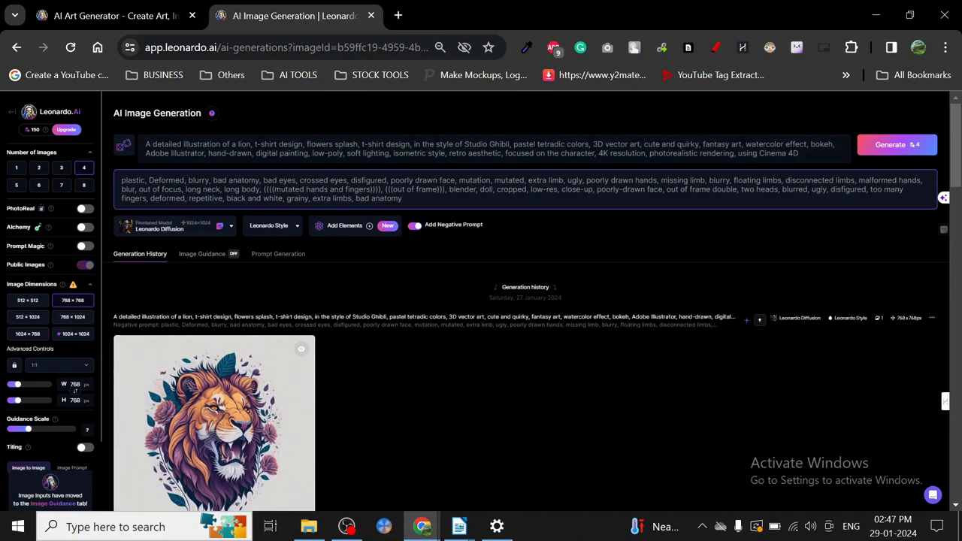
{"action": "double_click", "coordinate": [198, 181]}
{"action": "key", "text": "ctrl+a"}
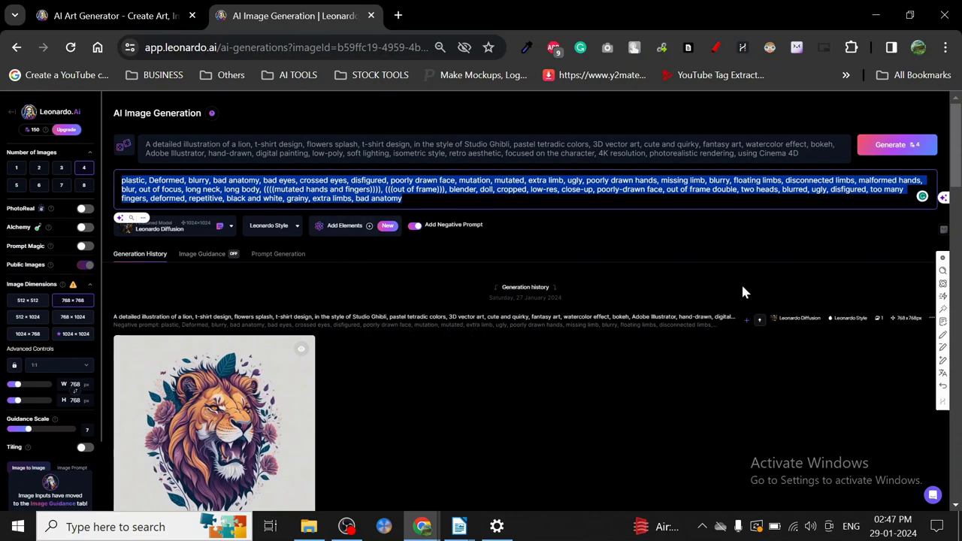
{"action": "scroll", "coordinate": [959, 165], "scroll_direction": "down", "scroll_amount": 1}
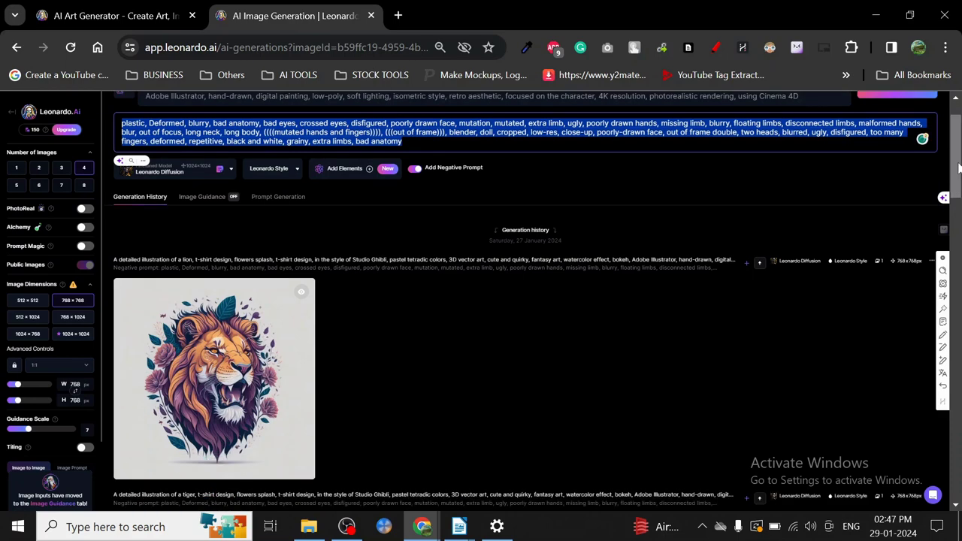
{"action": "scroll", "coordinate": [959, 167], "scroll_direction": "up", "scroll_amount": 1}
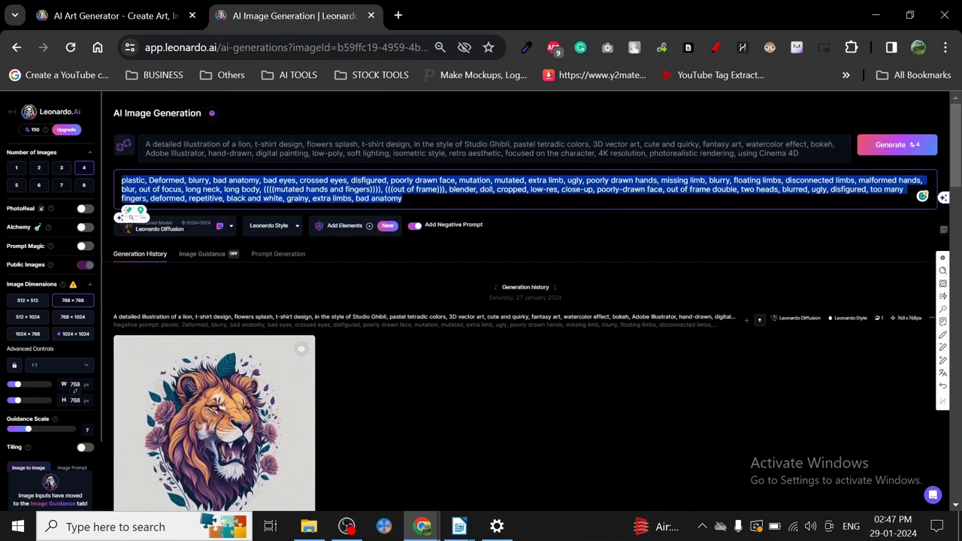
Replace 'lion' with 'cat' in the prompt and generate a new batch of four images
{"action": "double_click", "coordinate": [245, 143]}
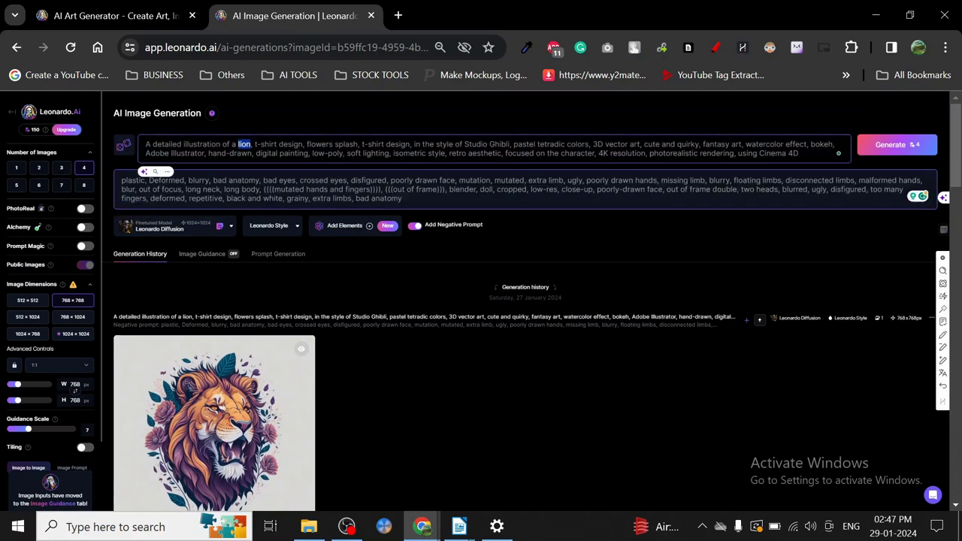
{"action": "key", "text": "ctrl+plus"}
{"action": "key", "text": "ctrl+plus"}
{"action": "key", "text": "ctrl+plus"}
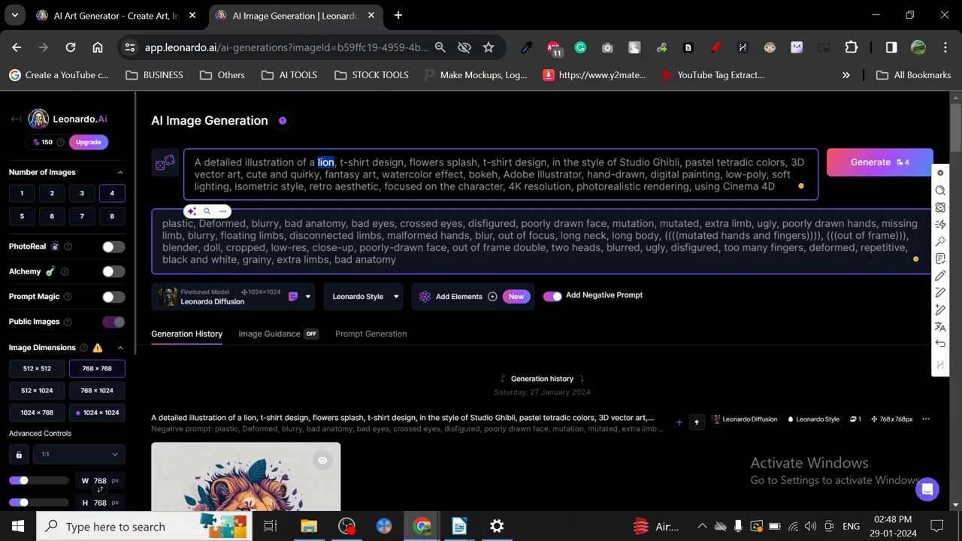
{"action": "type", "text": "cA"}
{"action": "key", "text": "BackSpace"}
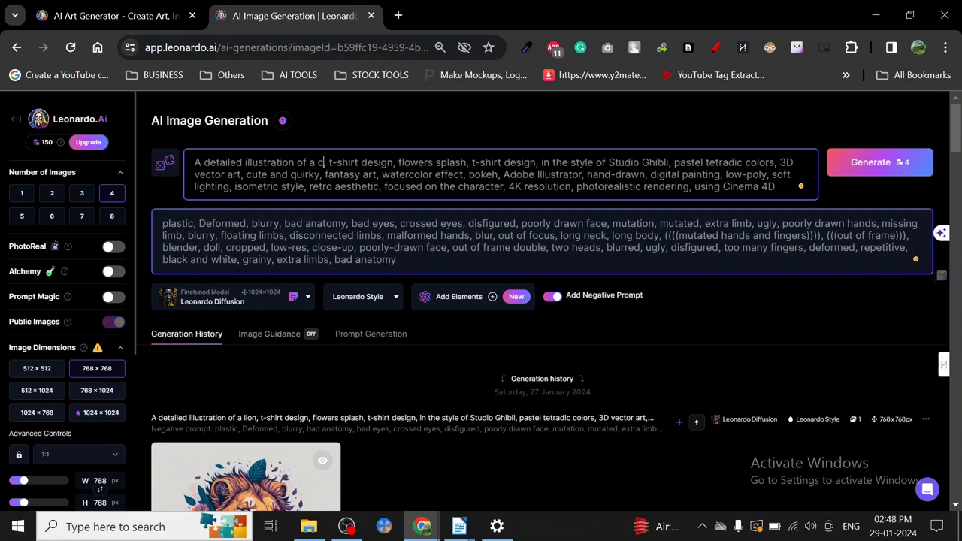
{"action": "type", "text": "At"}
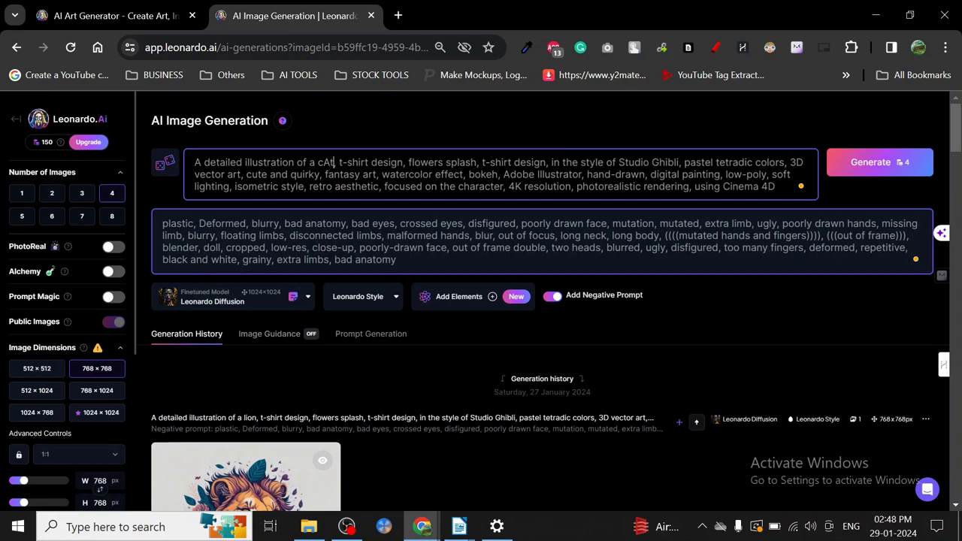
{"action": "key", "text": "BackSpace"}
{"action": "key", "text": "BackSpace"}
{"action": "key", "text": "Delete"}
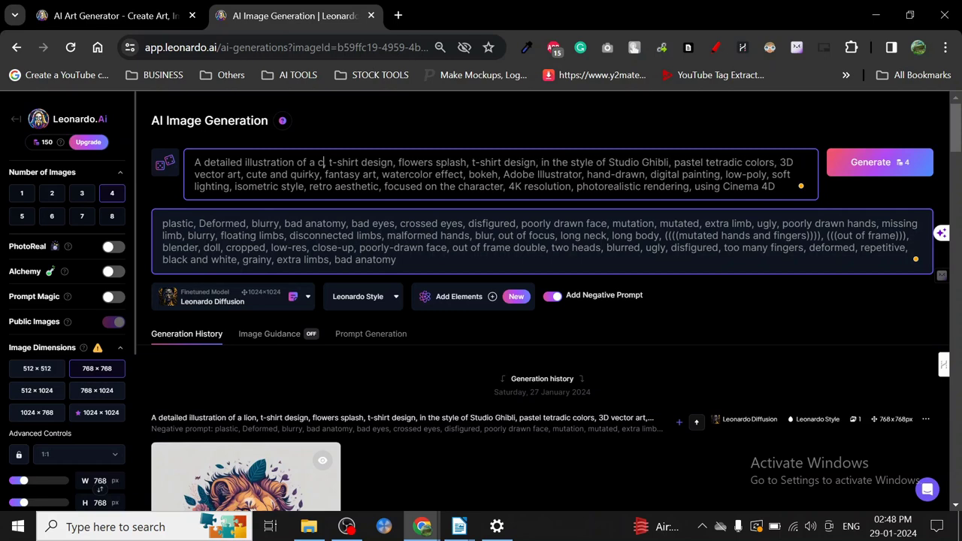
{"action": "type", "text": "at,"}
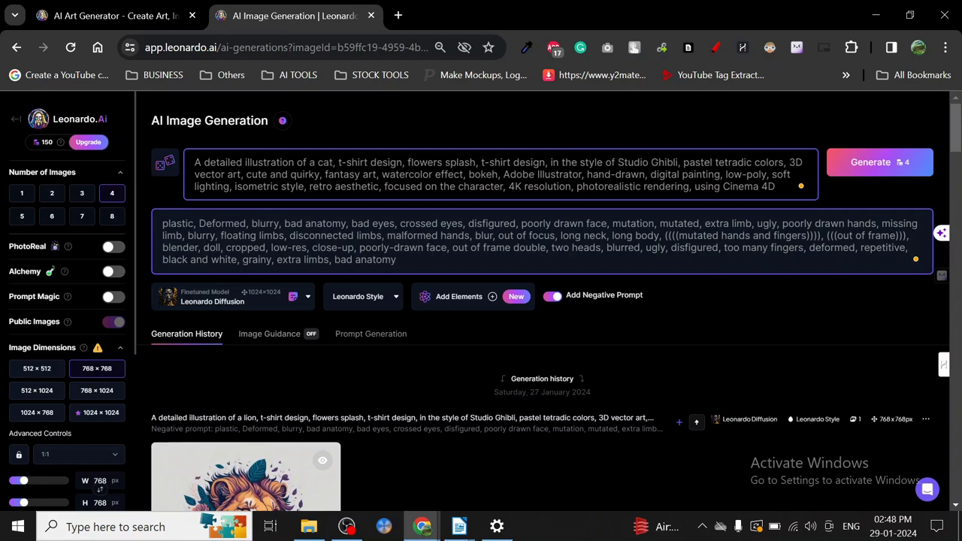
{"action": "key", "text": "Return"}
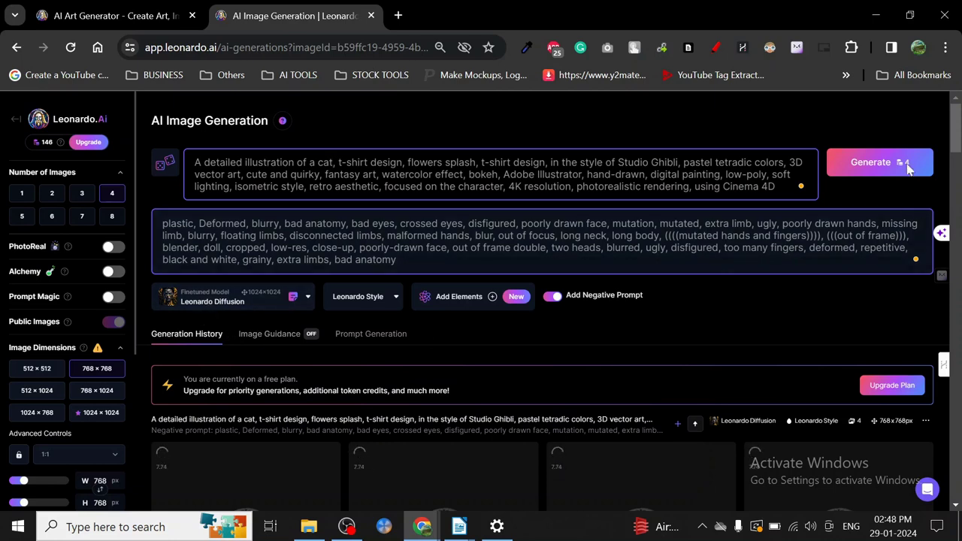
Scroll down to watch the four floral cat illustrations finish, then return to the prompt
{"action": "scroll", "coordinate": [925, 181], "scroll_direction": "down", "scroll_amount": 3}
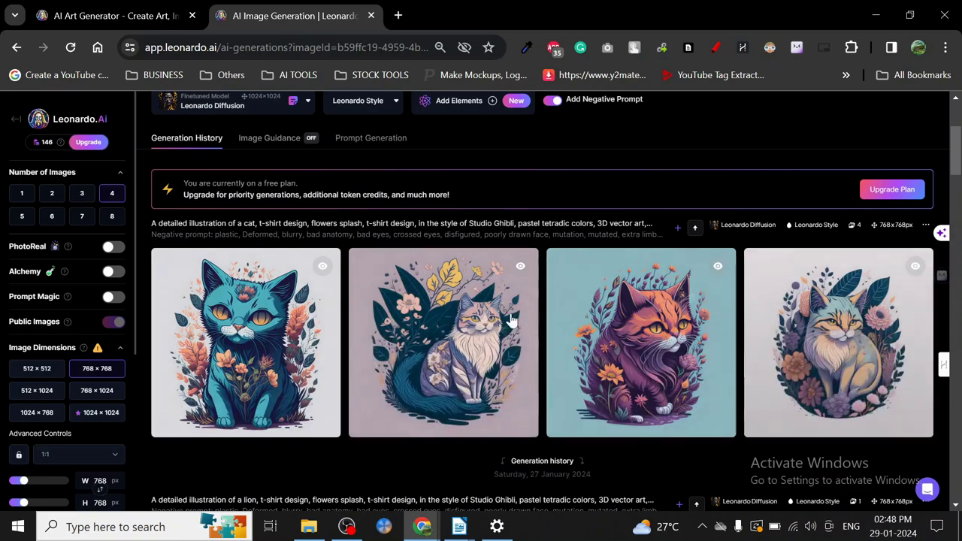
{"action": "mouse_move", "coordinate": [246, 343]}
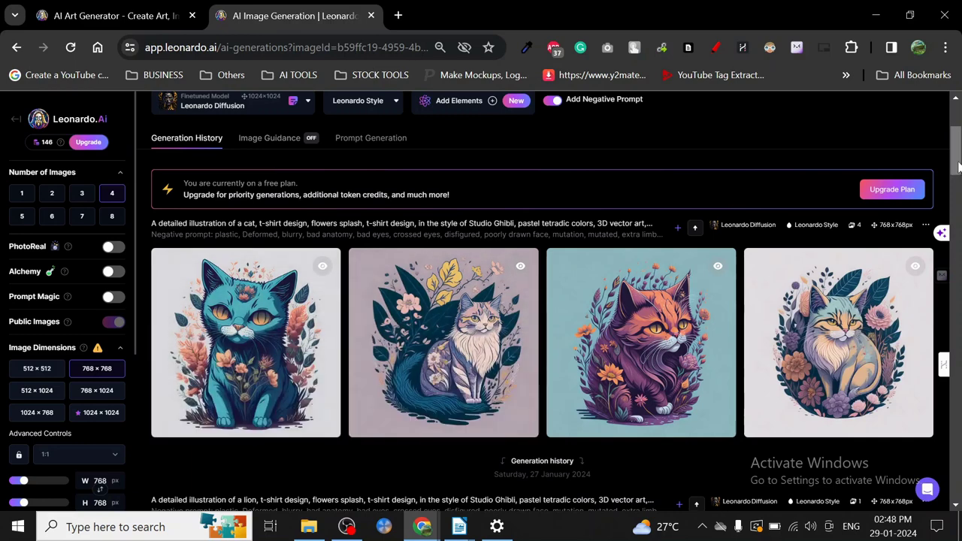
{"action": "scroll", "coordinate": [618, 341], "scroll_direction": "up", "scroll_amount": 3}
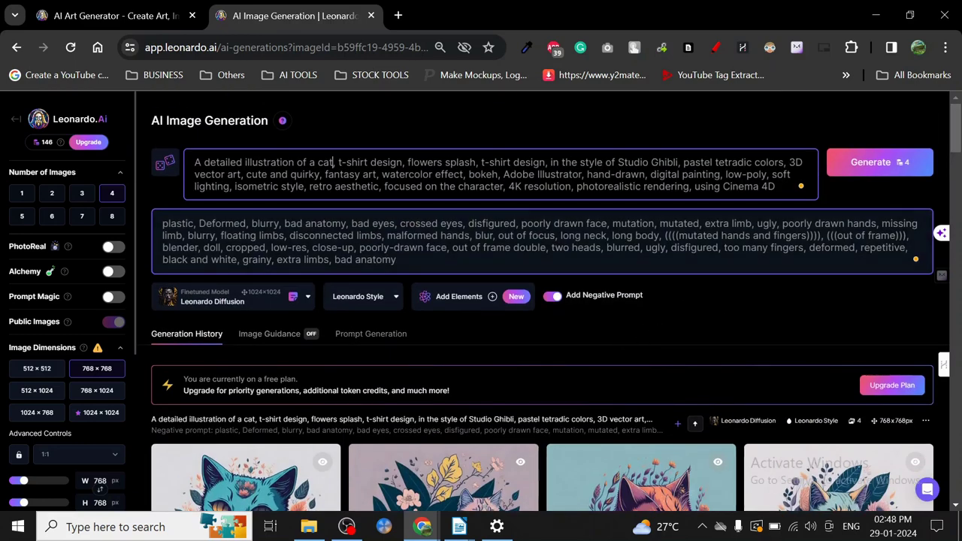
Swap 'cat' for 'Owl' in the prompt and generate four owl images
{"action": "mouse_move", "coordinate": [957, 129]}
{"action": "left_mouse_down"}
{"action": "mouse_move", "coordinate": [960, 226]}
{"action": "mouse_move", "coordinate": [958, 124]}
{"action": "left_mouse_up"}
{"action": "double_click", "coordinate": [332, 163]}
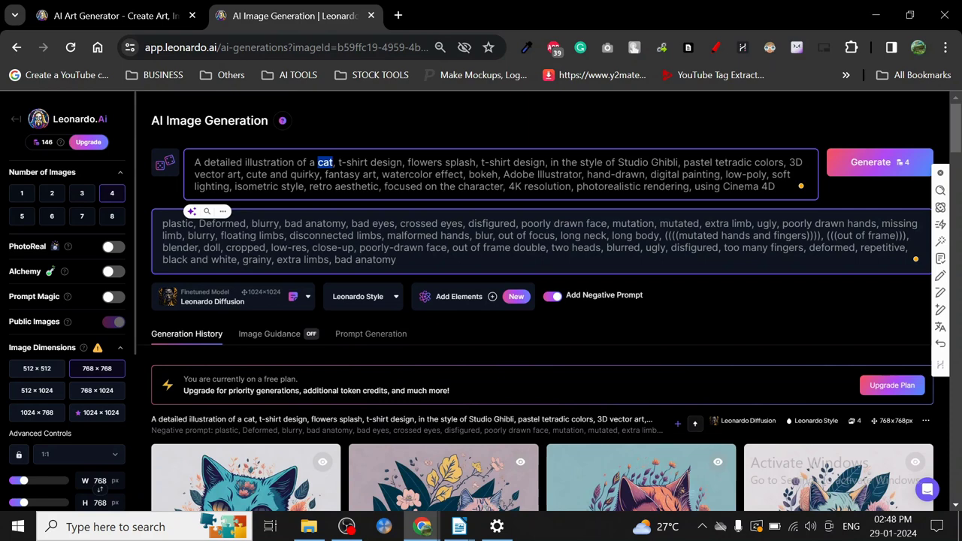
{"action": "type", "text": "O"}
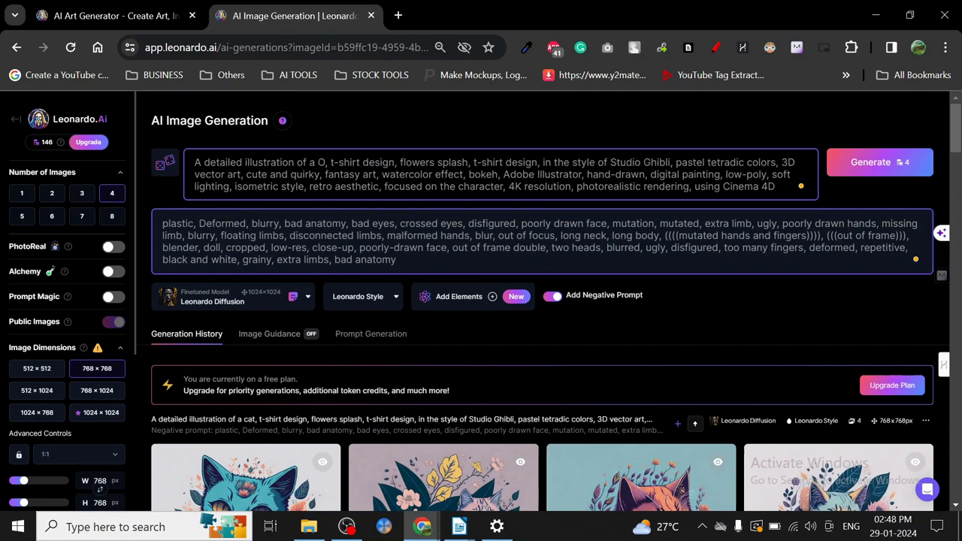
{"action": "type", "text": "wl"}
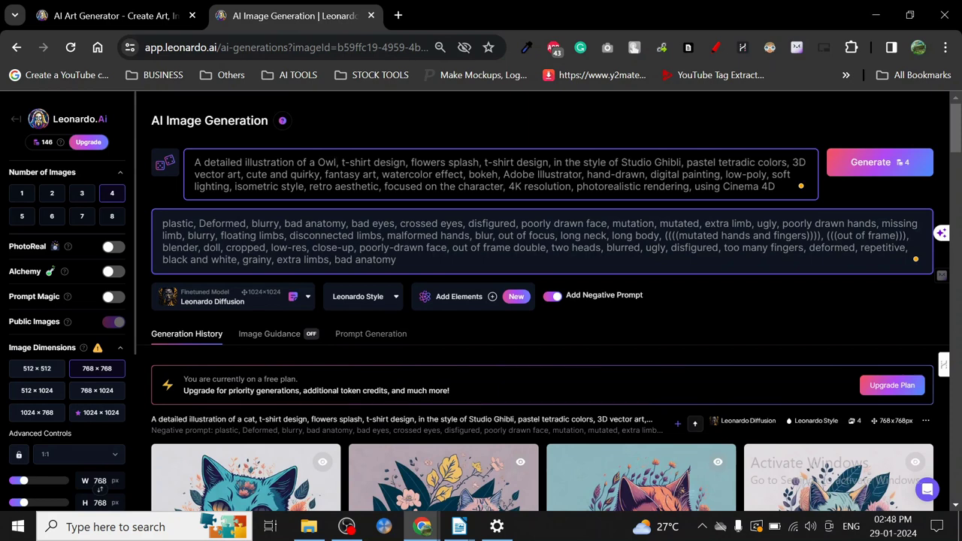
{"action": "key", "text": "Return"}
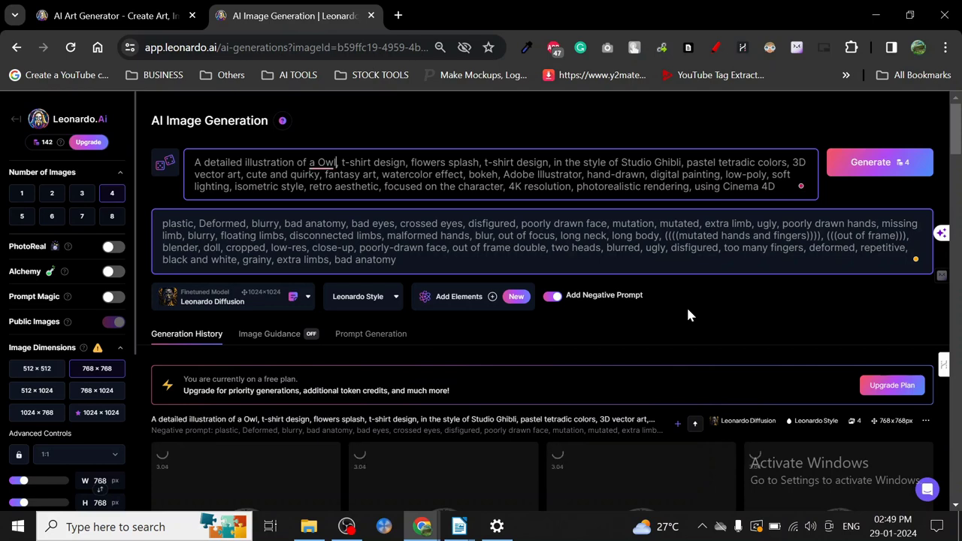
{"action": "scroll", "coordinate": [955, 131], "scroll_direction": "down", "scroll_amount": 2}
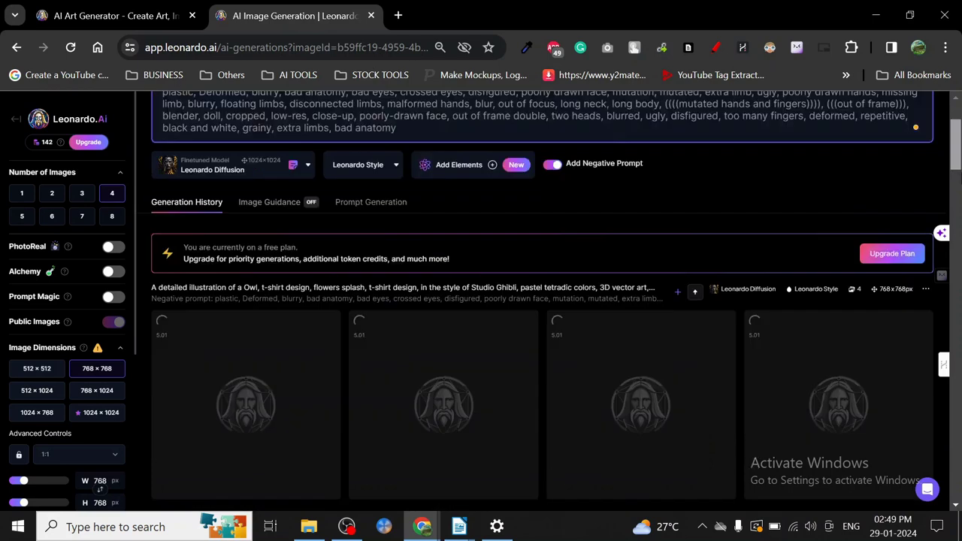
{"action": "scroll", "coordinate": [666, 165], "scroll_direction": "down", "scroll_amount": 1}
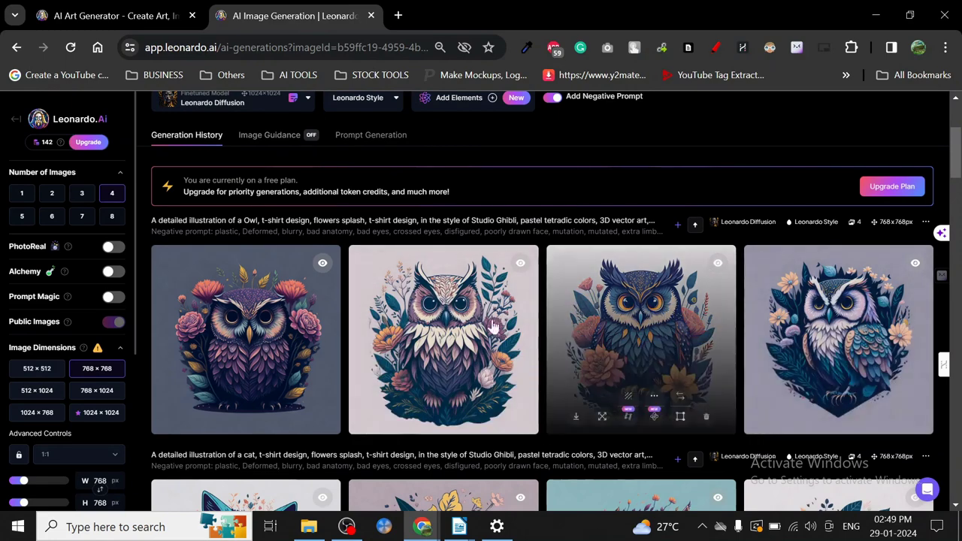
{"action": "mouse_move", "coordinate": [641, 340]}
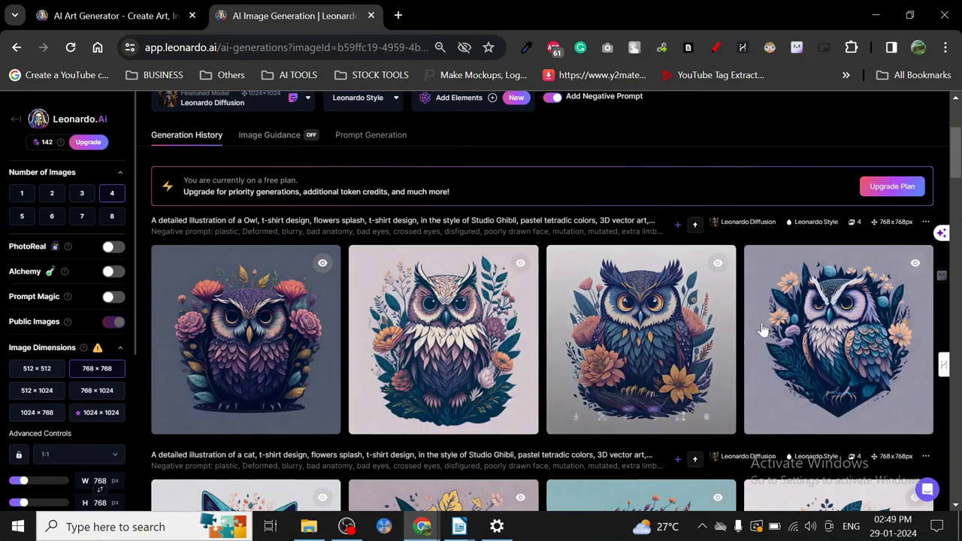
{"action": "scroll", "coordinate": [960, 223], "scroll_direction": "up", "scroll_amount": 3}
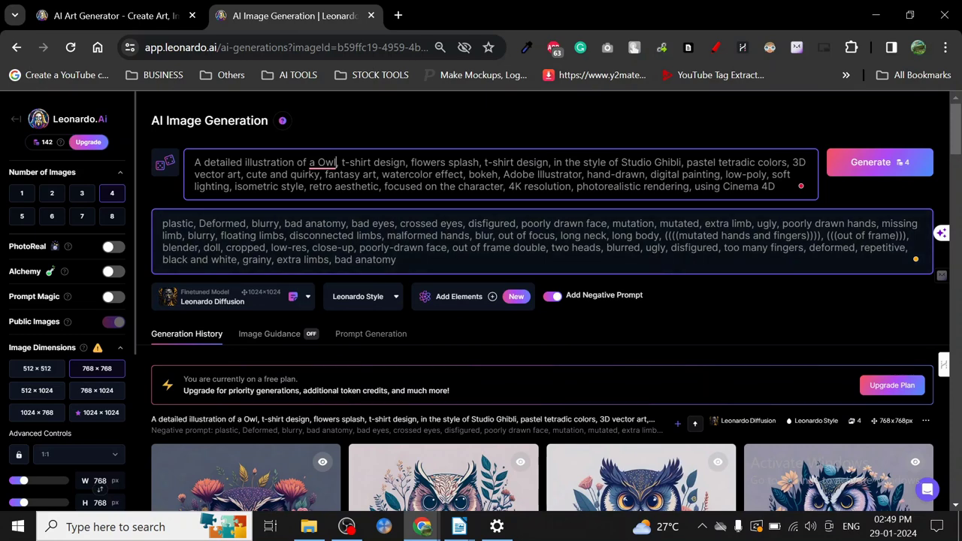
{"action": "left_click_drag", "start_coordinate": [956, 131], "coordinate": [959, 189]}
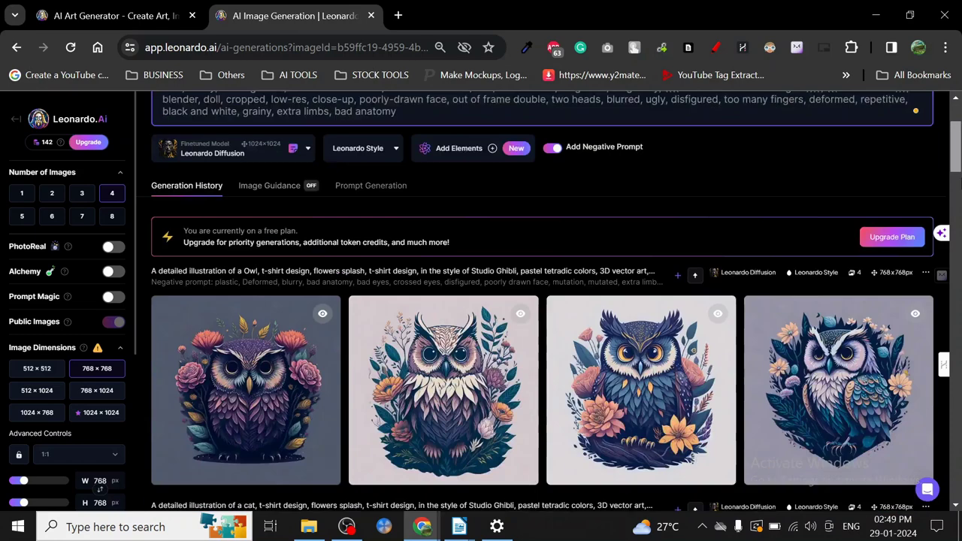
{"action": "scroll", "coordinate": [541, 300], "scroll_direction": "up", "scroll_amount": 1}
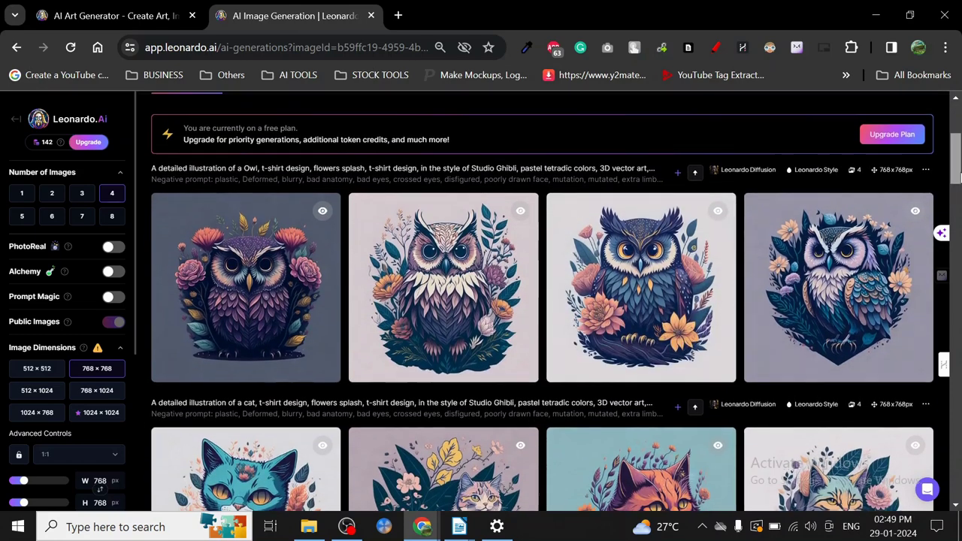
{"action": "scroll", "coordinate": [828, 289], "scroll_direction": "up", "scroll_amount": 3}
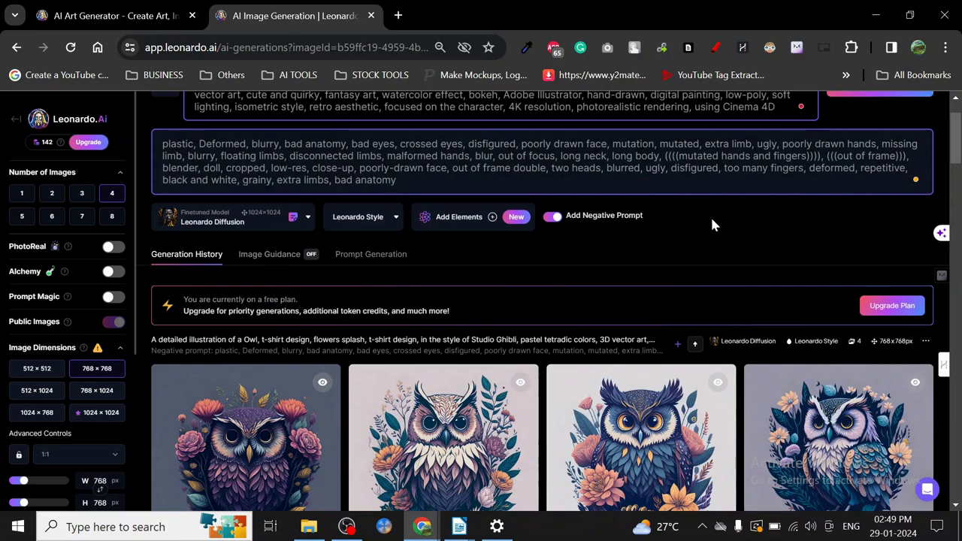
{"action": "scroll", "coordinate": [549, 231], "scroll_direction": "up", "scroll_amount": 1}
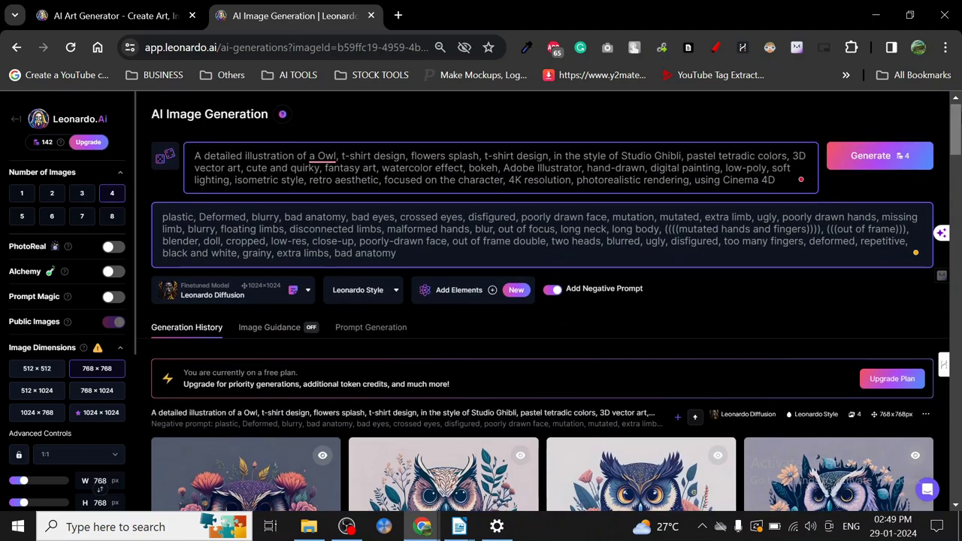
{"action": "scroll", "coordinate": [712, 140], "scroll_direction": "down", "scroll_amount": 3}
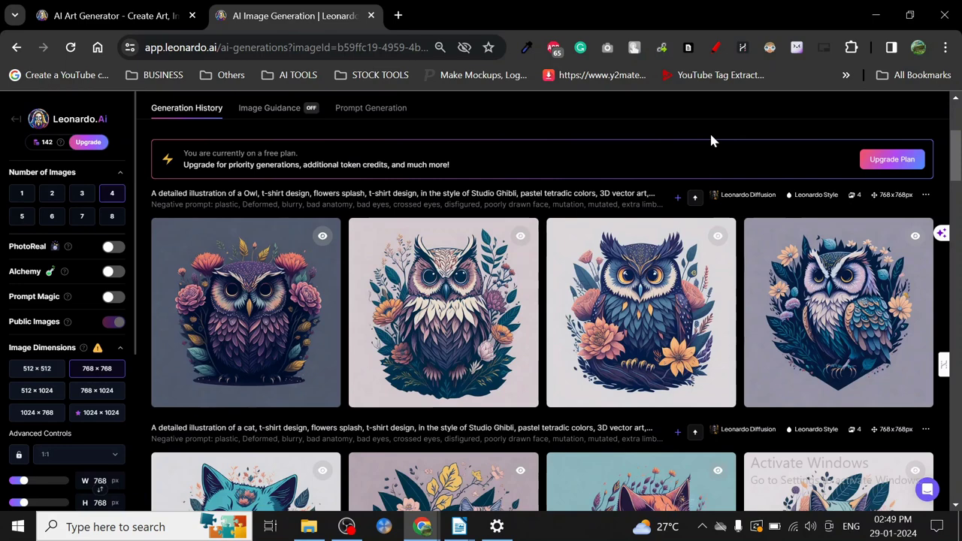
{"action": "mouse_move", "coordinate": [957, 154]}
{"action": "left_mouse_down"}
{"action": "mouse_move", "coordinate": [959, 197]}
{"action": "mouse_move", "coordinate": [958, 126]}
{"action": "left_mouse_up"}
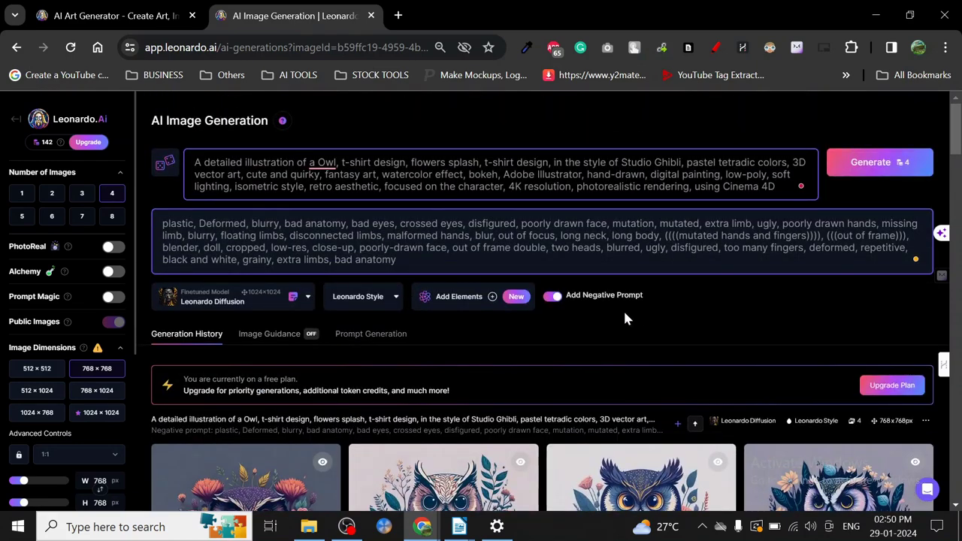
{"action": "mouse_move", "coordinate": [422, 527]}
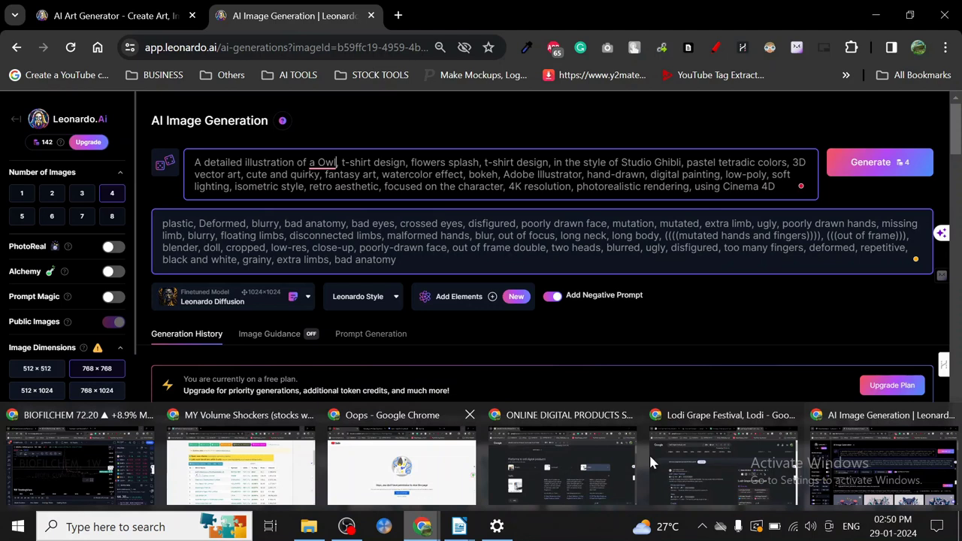
{"action": "left_click", "coordinate": [673, 446]}
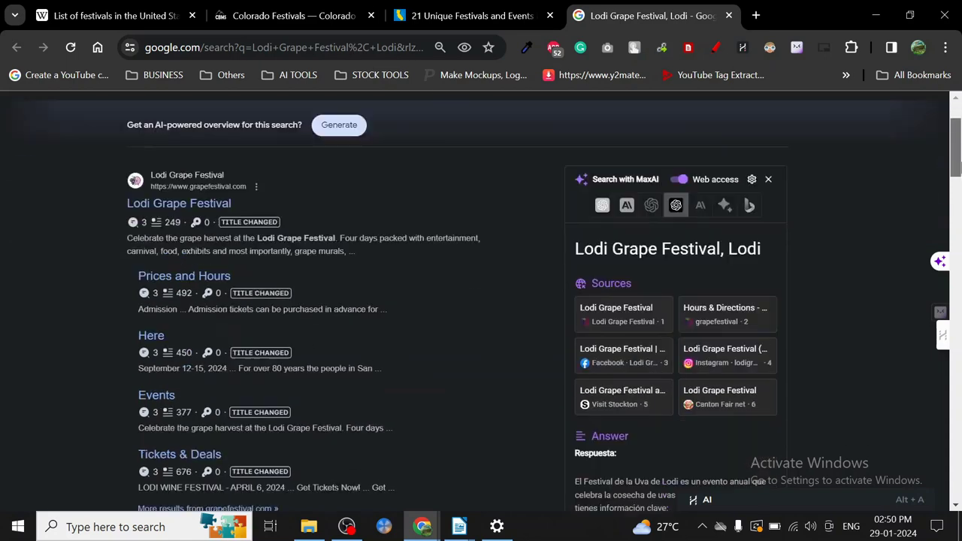
{"action": "left_click_drag", "start_coordinate": [957, 148], "coordinate": [958, 204]}
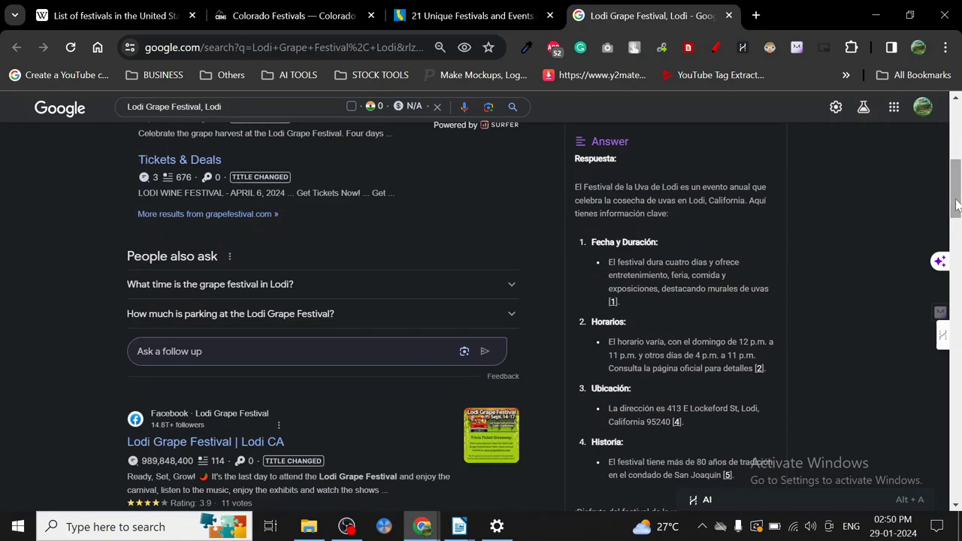
{"action": "left_click_drag", "start_coordinate": [957, 203], "coordinate": [957, 278]}
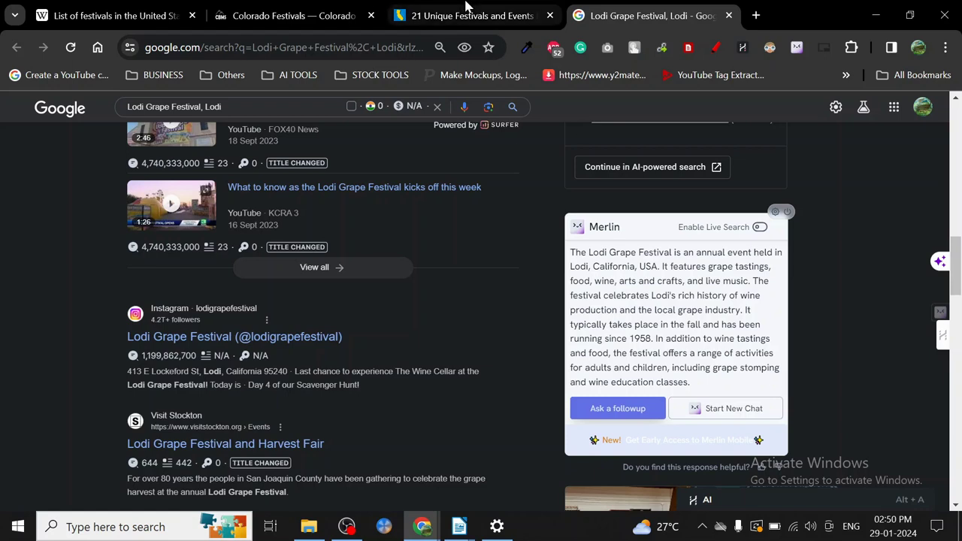
{"action": "left_click", "coordinate": [423, 527]}
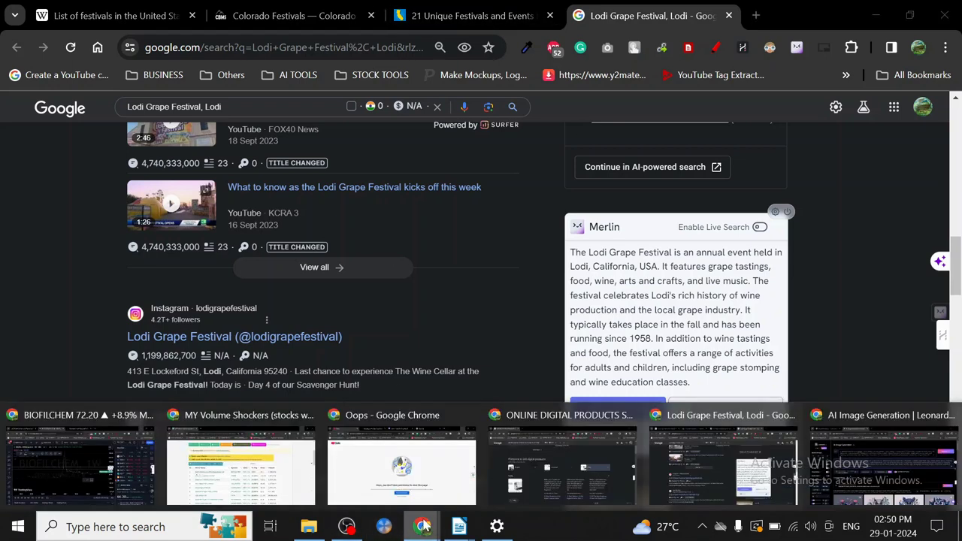
{"action": "left_click", "coordinate": [831, 457]}
Change the prompt subject to 'grape and wine' and generate just one image
{"action": "left_click_drag", "start_coordinate": [337, 161], "coordinate": [317, 162]}
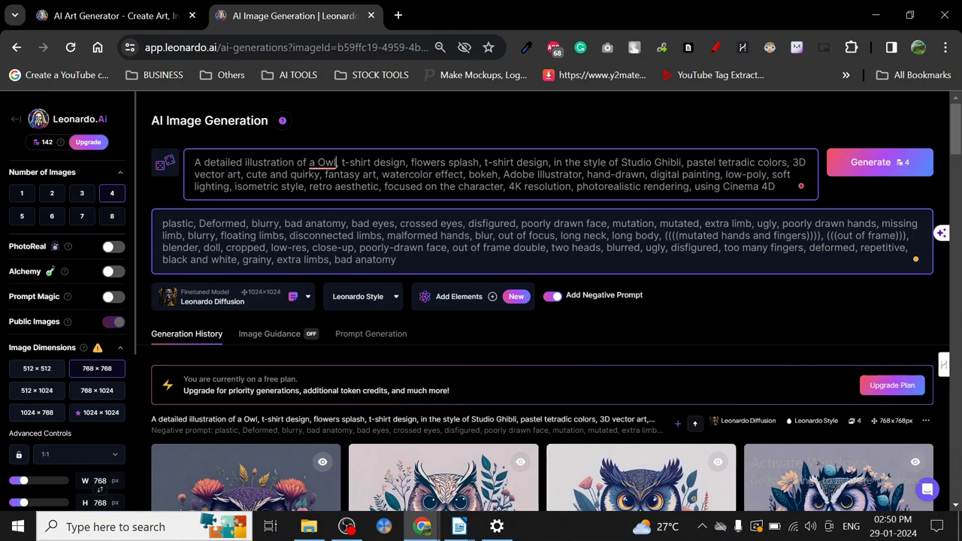
{"action": "type", "text": "gr"}
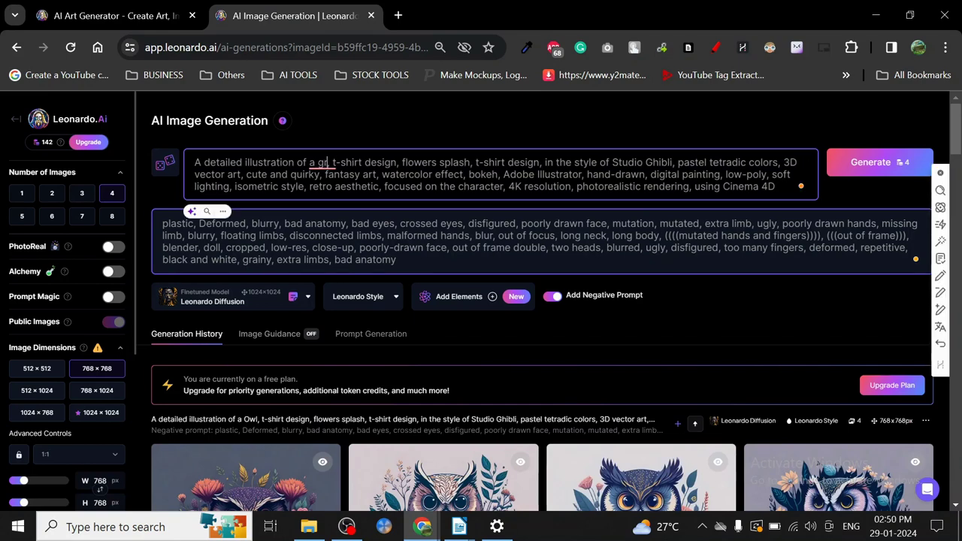
{"action": "type", "text": "ape "}
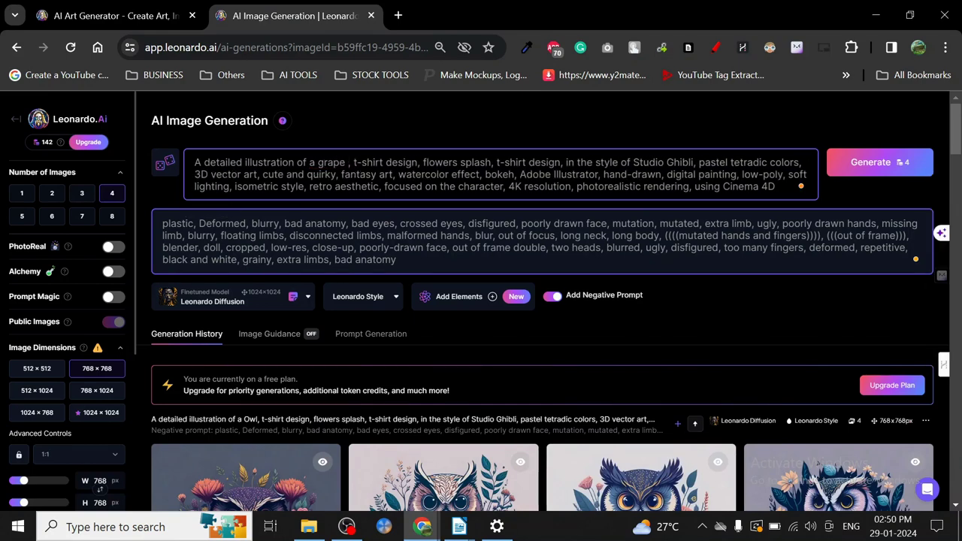
{"action": "type", "text": "an"}
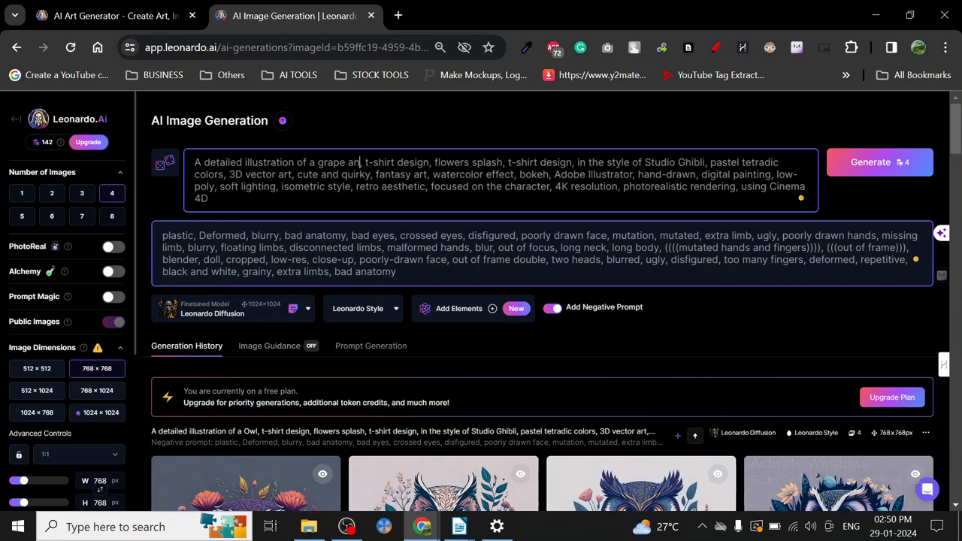
{"action": "type", "text": "d wine"}
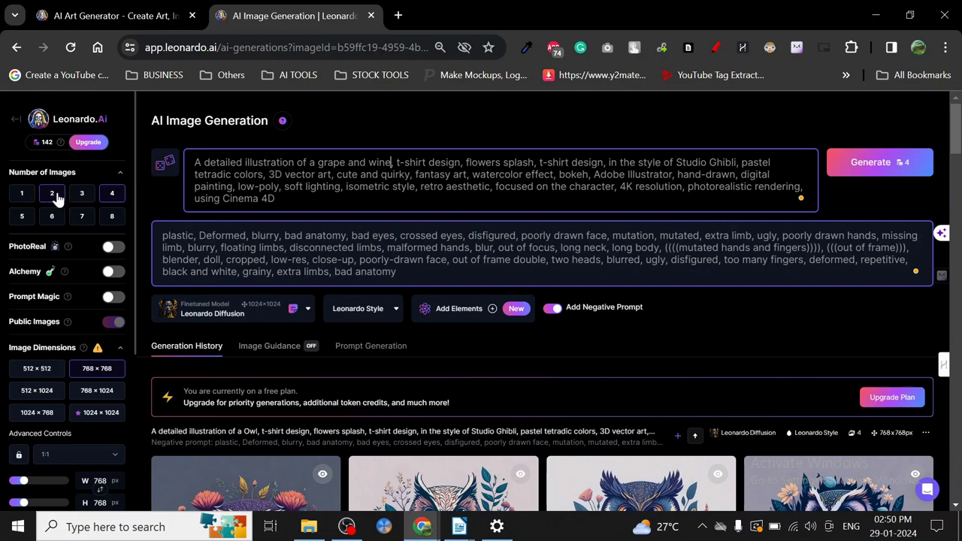
{"action": "left_click", "coordinate": [15, 195]}
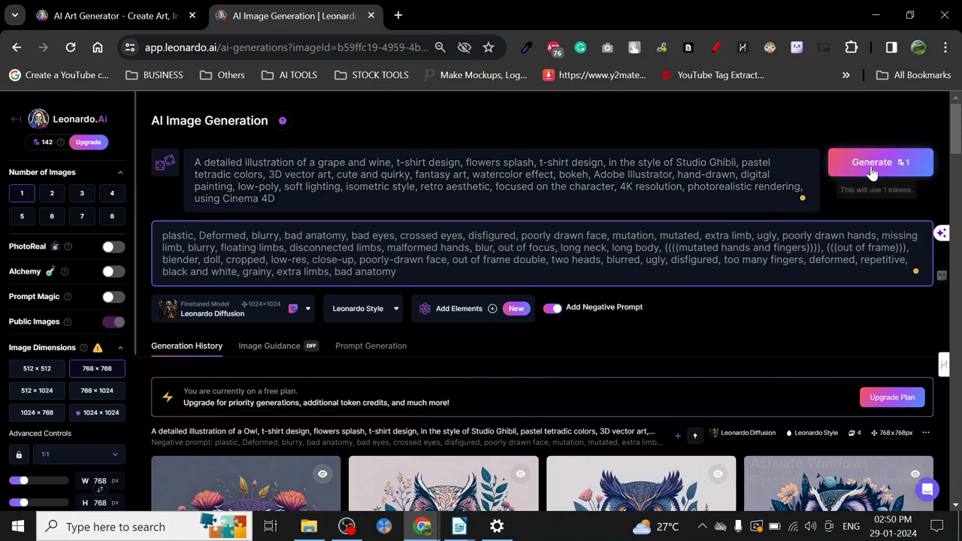
{"action": "left_click", "coordinate": [854, 143]}
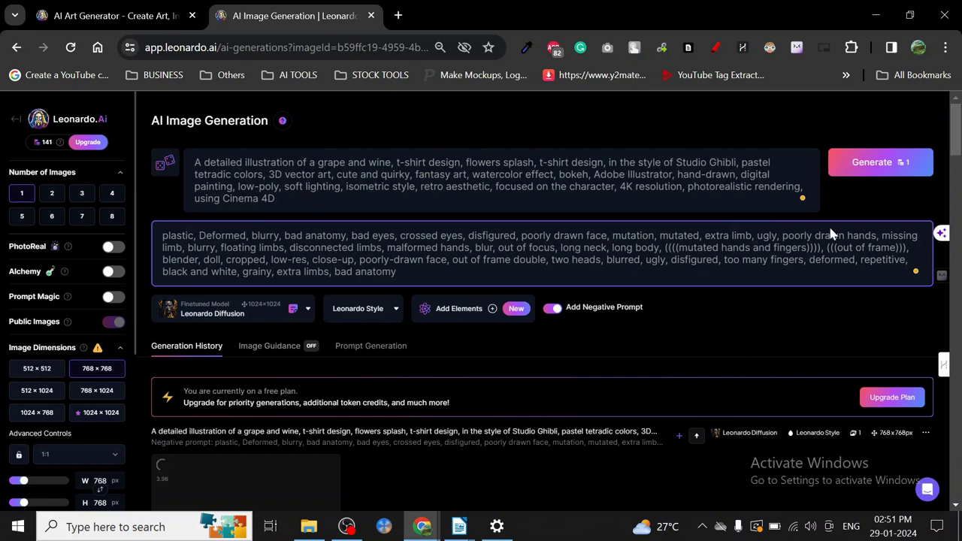
View the finished purple-grape illustration, then select 'grape and' in the prompt
{"action": "left_click_drag", "start_coordinate": [957, 137], "coordinate": [958, 167]}
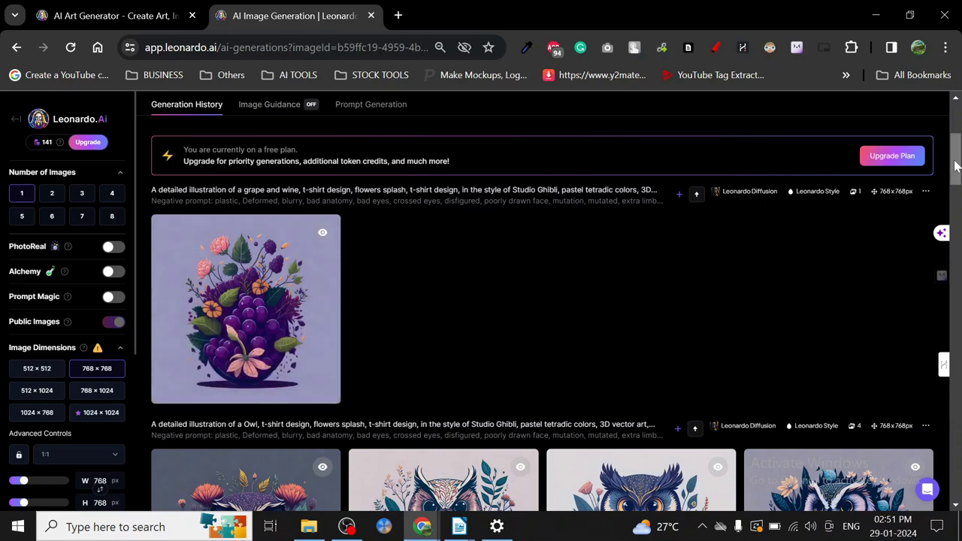
{"action": "left_click_drag", "start_coordinate": [955, 166], "coordinate": [955, 137]}
{"action": "left_click_drag", "start_coordinate": [362, 162], "coordinate": [318, 163]}
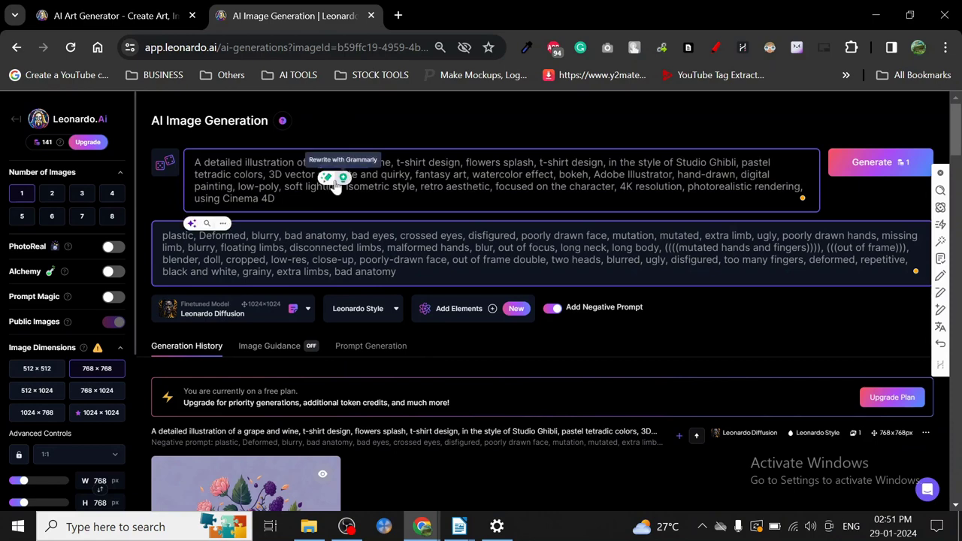
Delete 'grape and' so the prompt describes only wine, and generate one image
{"action": "key", "text": "BackSpace"}
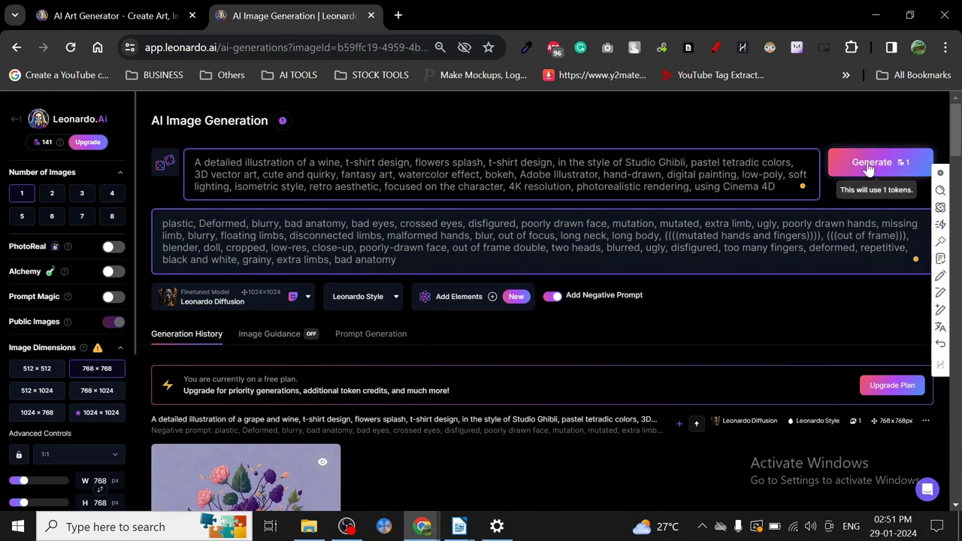
{"action": "left_click", "coordinate": [872, 162]}
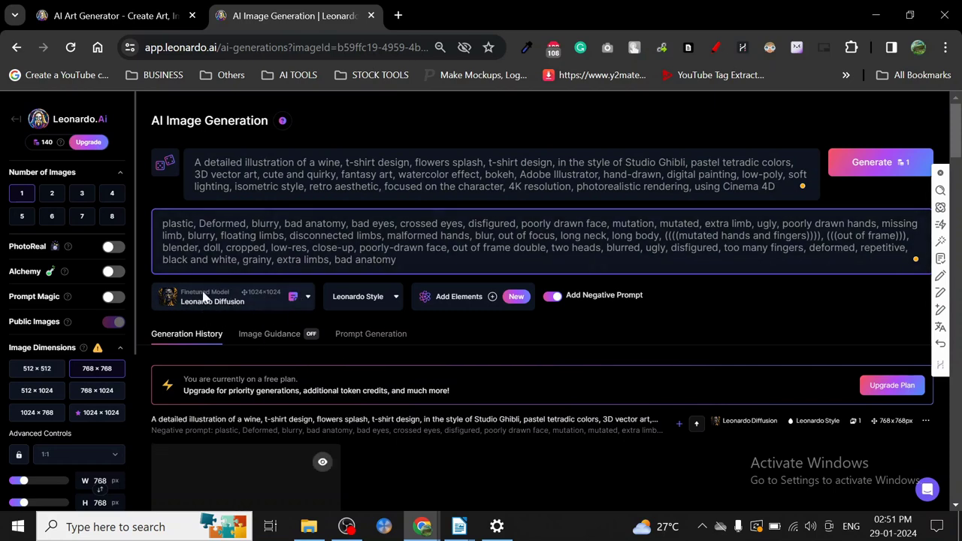
{"action": "scroll", "coordinate": [958, 135], "scroll_direction": "down", "scroll_amount": 1}
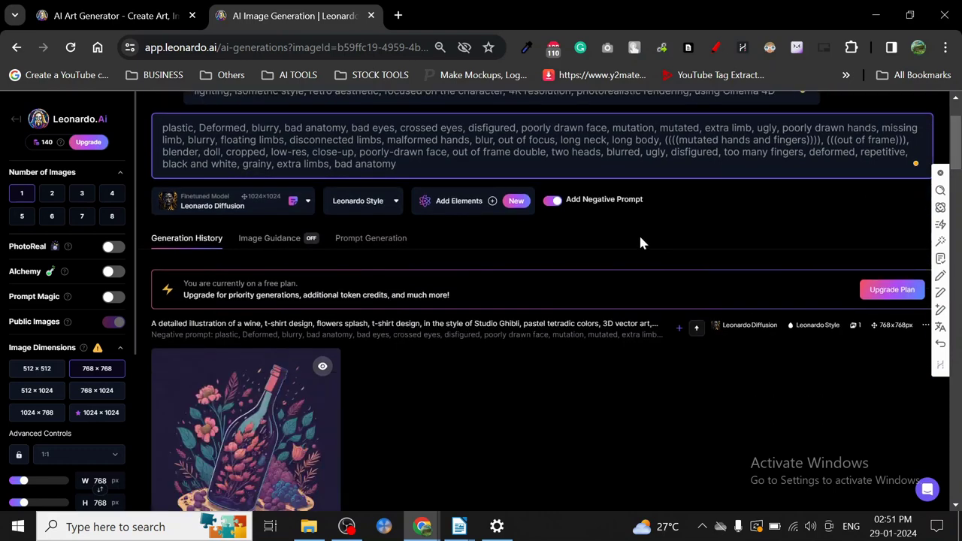
{"action": "scroll", "coordinate": [959, 183], "scroll_direction": "down", "scroll_amount": 3}
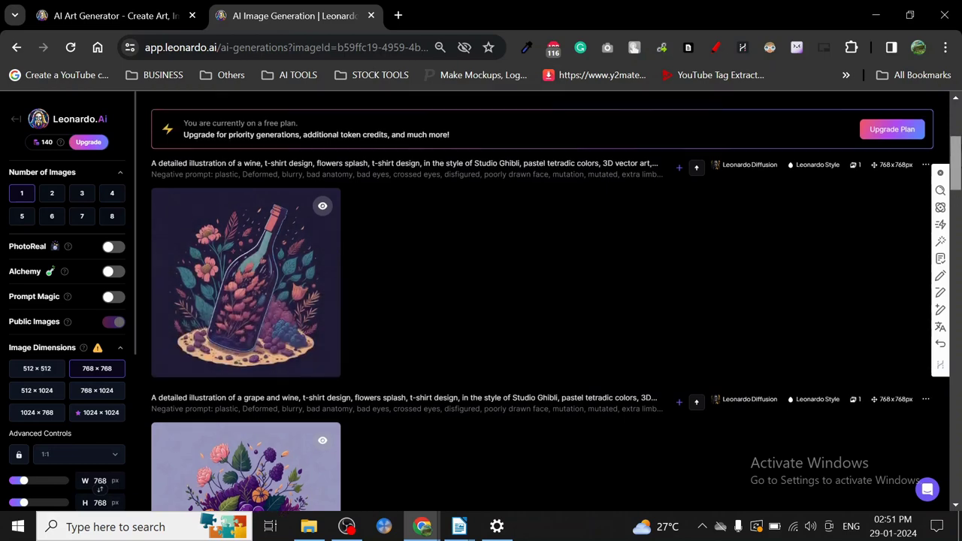
{"action": "scroll", "coordinate": [229, 227], "scroll_direction": "up", "scroll_amount": 4}
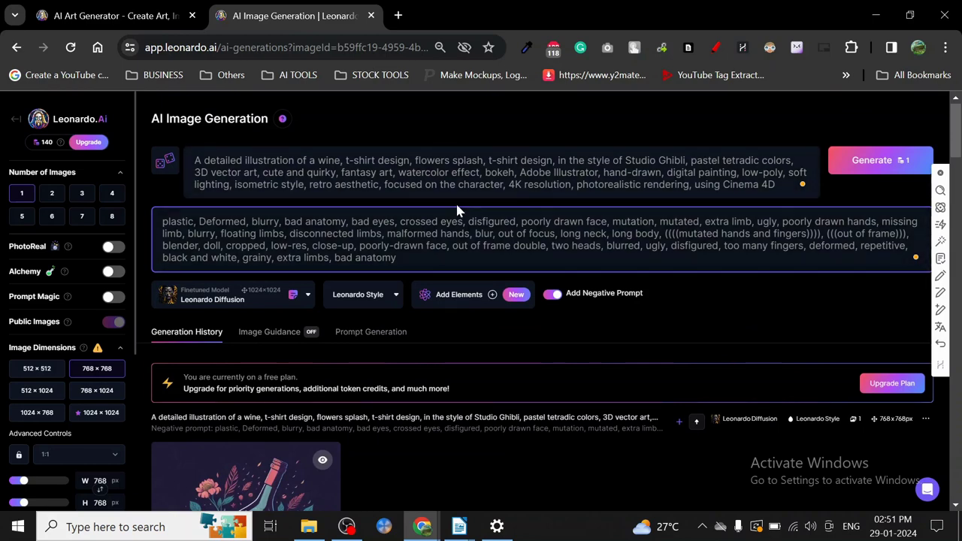
{"action": "mouse_move", "coordinate": [958, 144]}
{"action": "left_mouse_down"}
{"action": "mouse_move", "coordinate": [958, 209]}
{"action": "mouse_move", "coordinate": [958, 120]}
{"action": "left_mouse_up"}
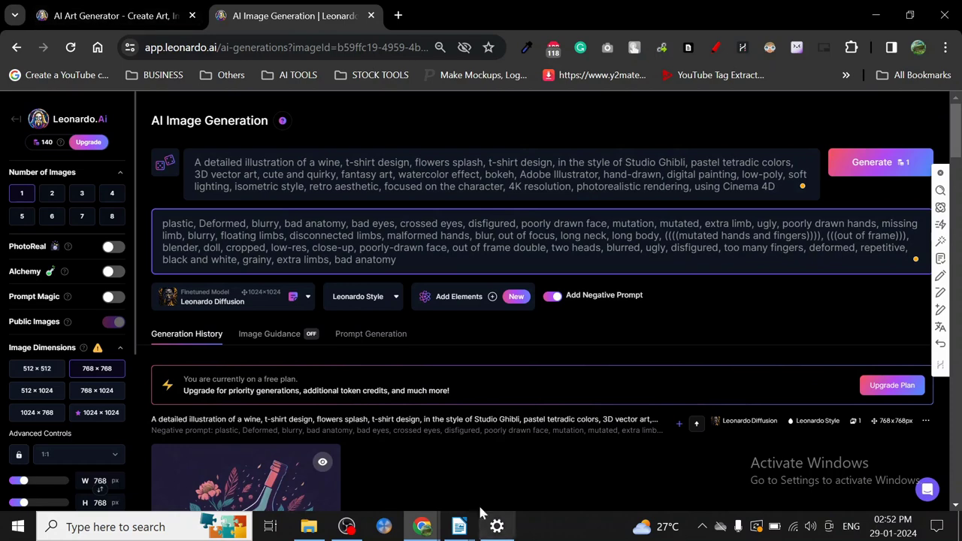